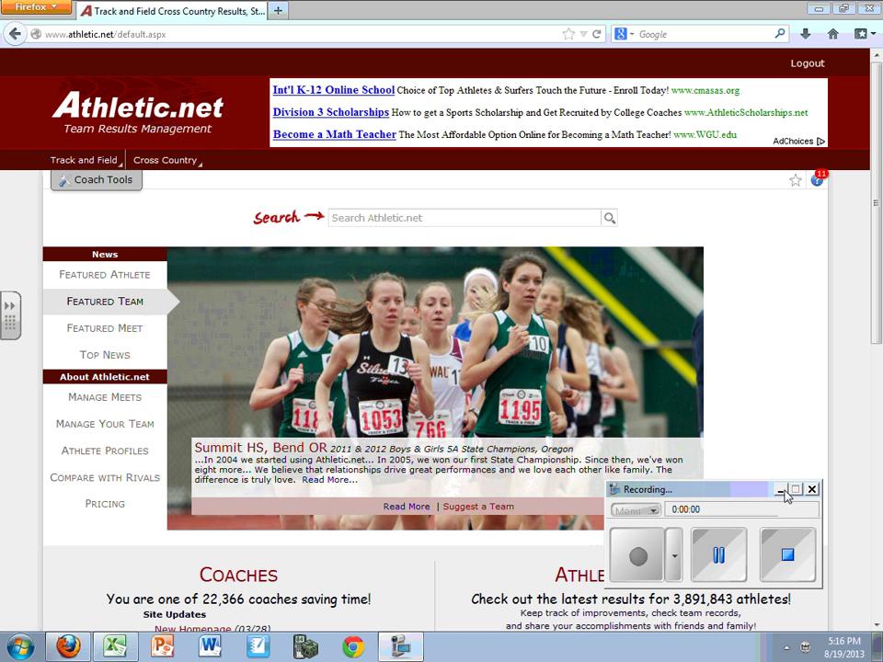
- From Coach Tools, go to the Iolani HS - XC Team Home for the 2013 season
{"action": "left_click", "coordinate": [780, 490]}
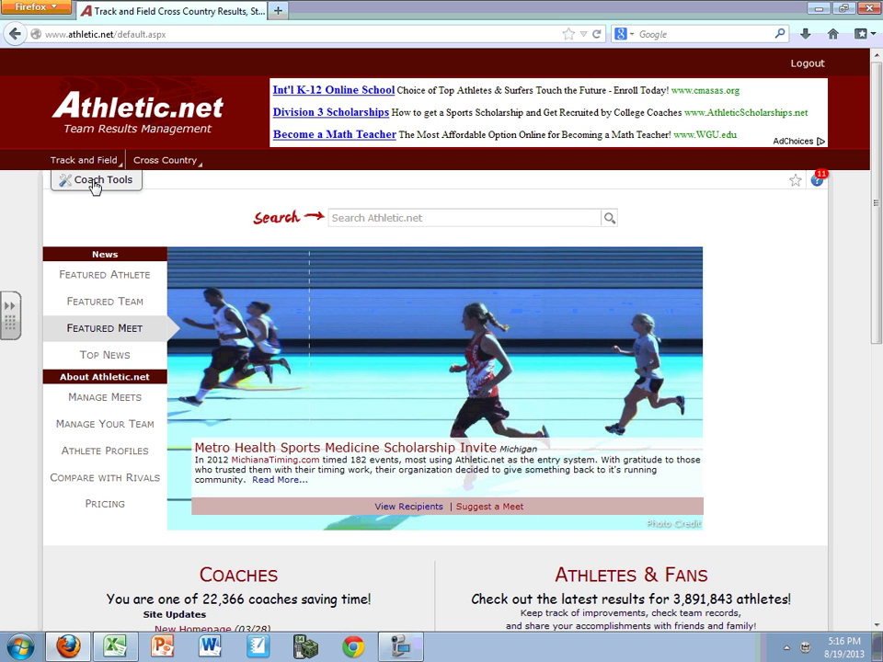
{"action": "left_click", "coordinate": [96, 186]}
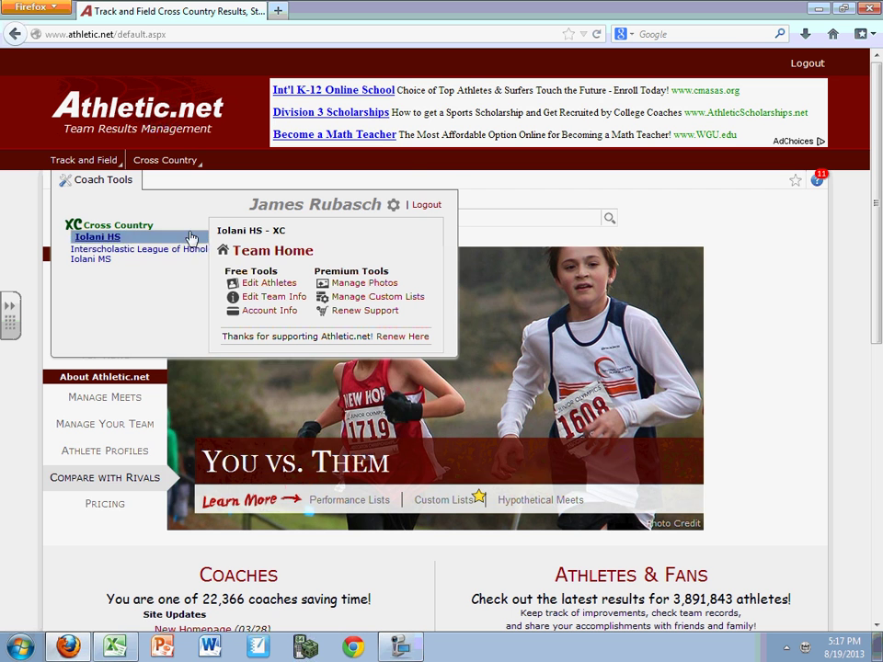
{"action": "left_click", "coordinate": [253, 258]}
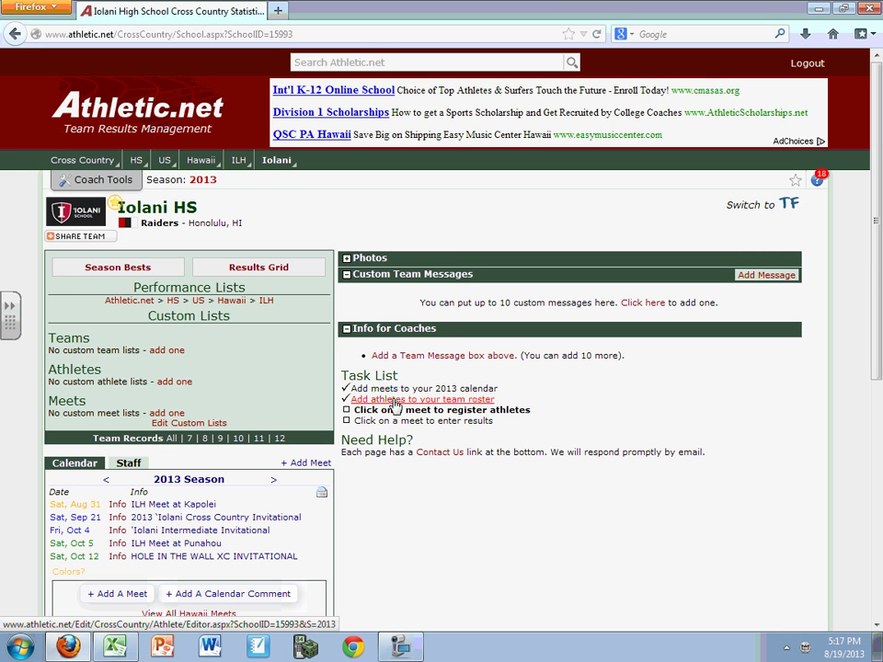
- Open Edit Athletes from 'Add athletes to your team roster' and review the 62 active athletes
{"action": "left_click", "coordinate": [394, 401]}
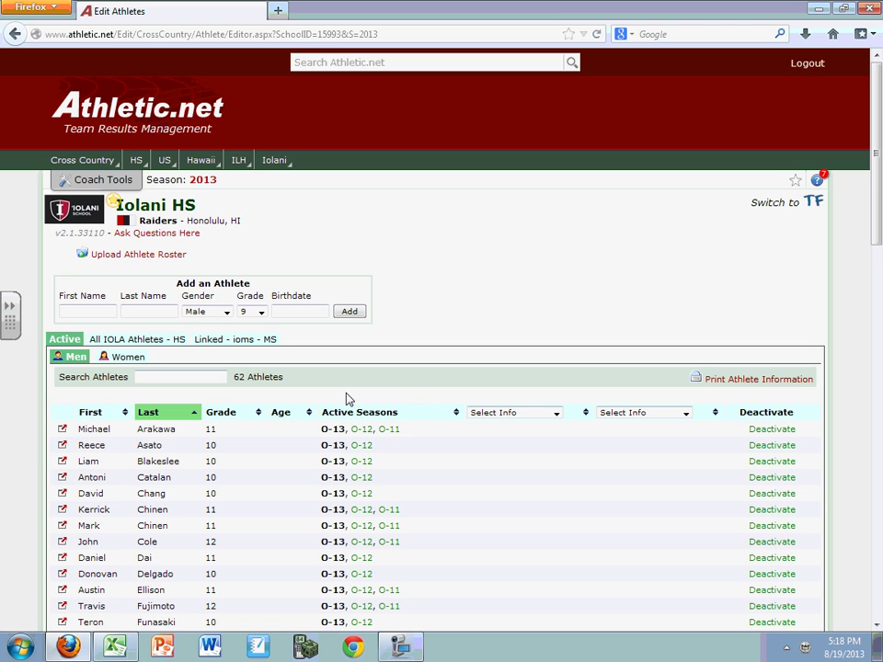
{"action": "scroll", "coordinate": [348, 397], "scroll_direction": "down", "scroll_amount": 3}
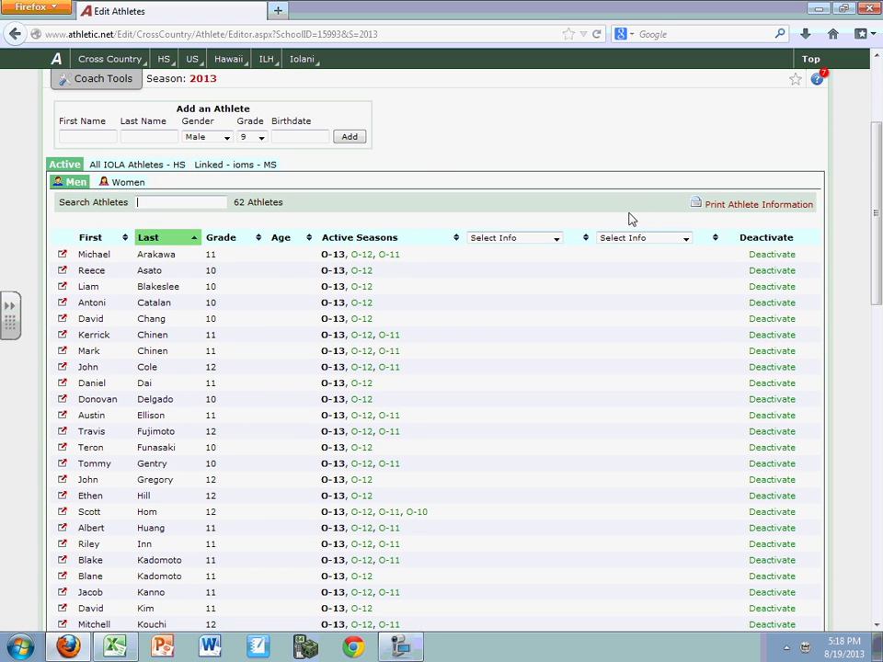
{"action": "scroll", "coordinate": [439, 163], "scroll_direction": "up", "scroll_amount": 3}
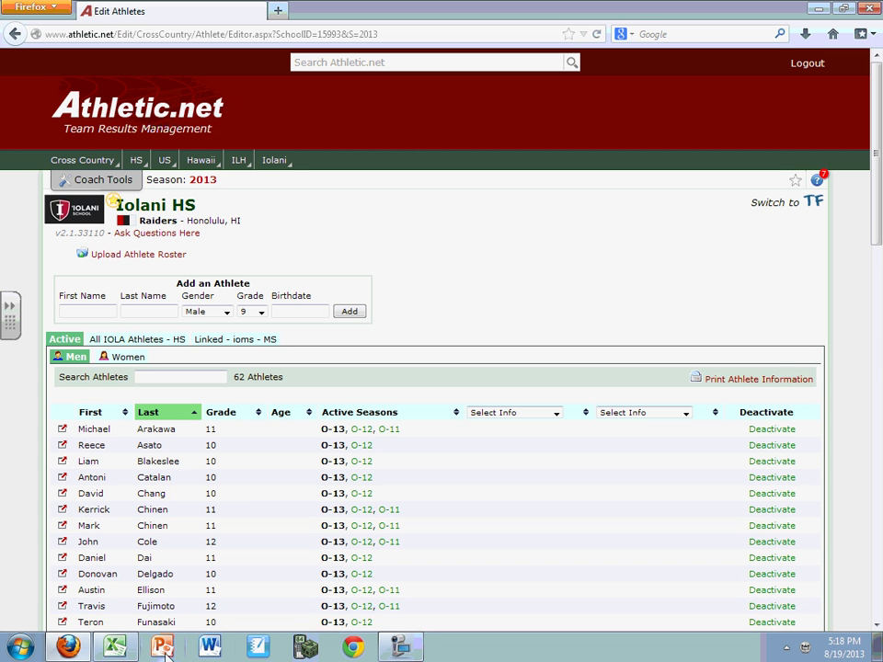
- Switch to Excel to show the Roster workbook of eight athletes
{"action": "left_click", "coordinate": [112, 650]}
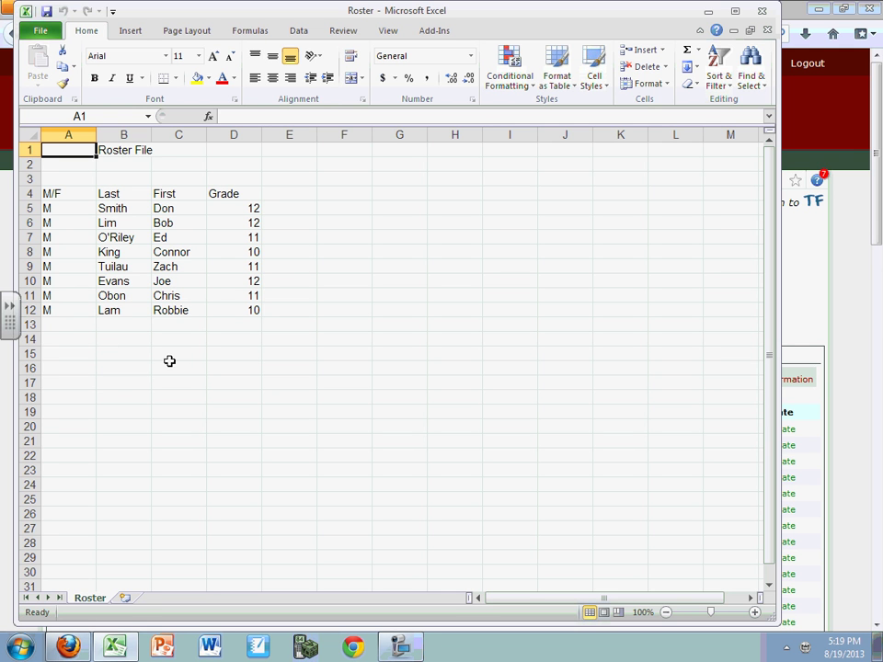
- In Save As, name the file 'Roster 1' on the Desktop with type CSV (MS-DOS)
{"action": "left_click", "coordinate": [39, 33]}
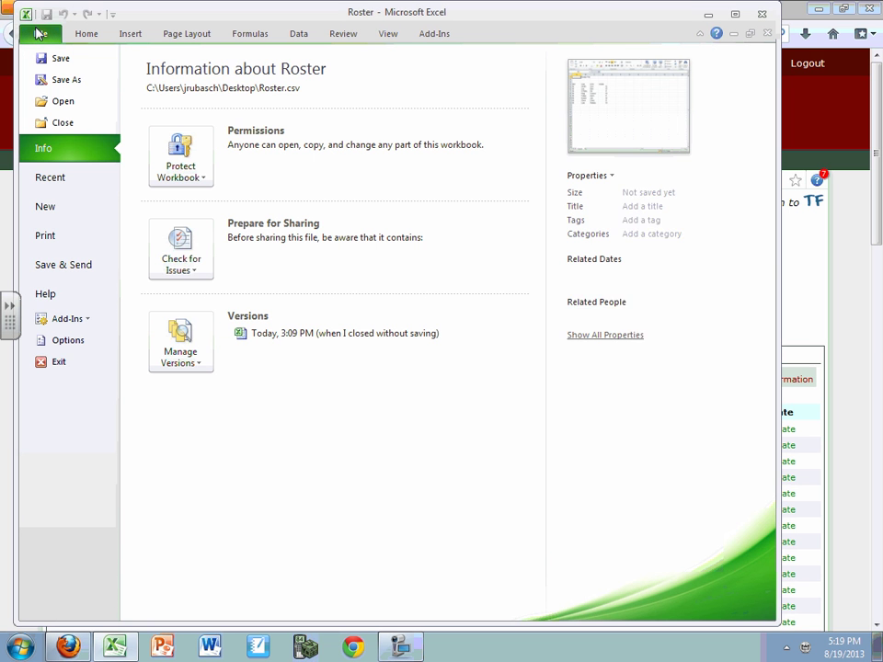
{"action": "left_click", "coordinate": [65, 80]}
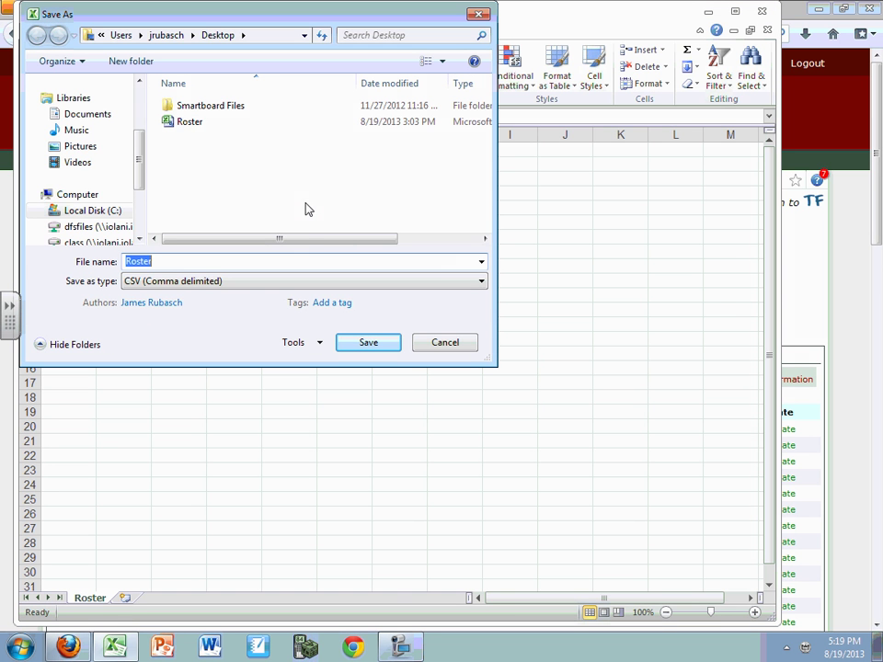
{"action": "left_click", "coordinate": [257, 261]}
{"action": "type", "text": "1"}
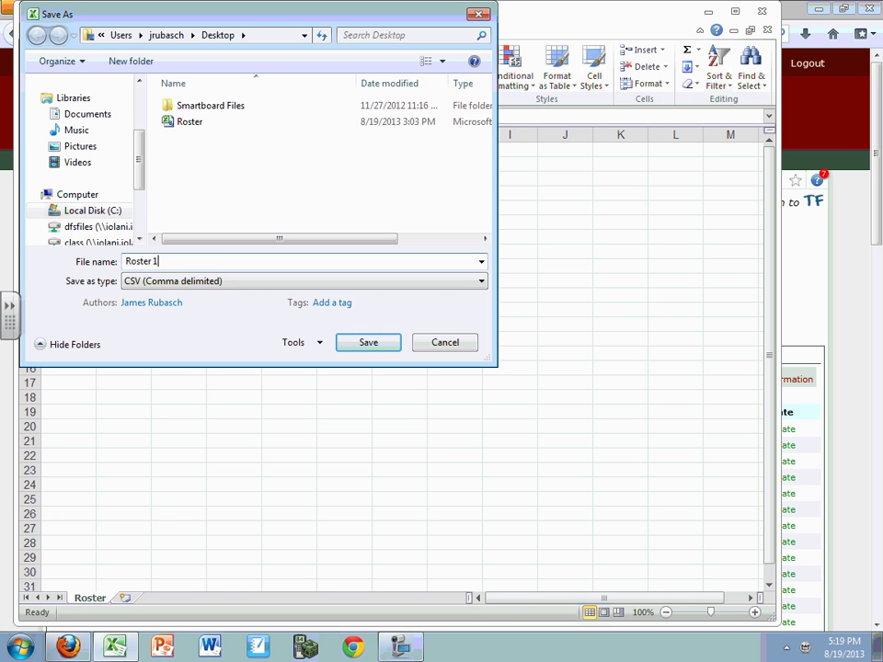
{"action": "left_click", "coordinate": [161, 282]}
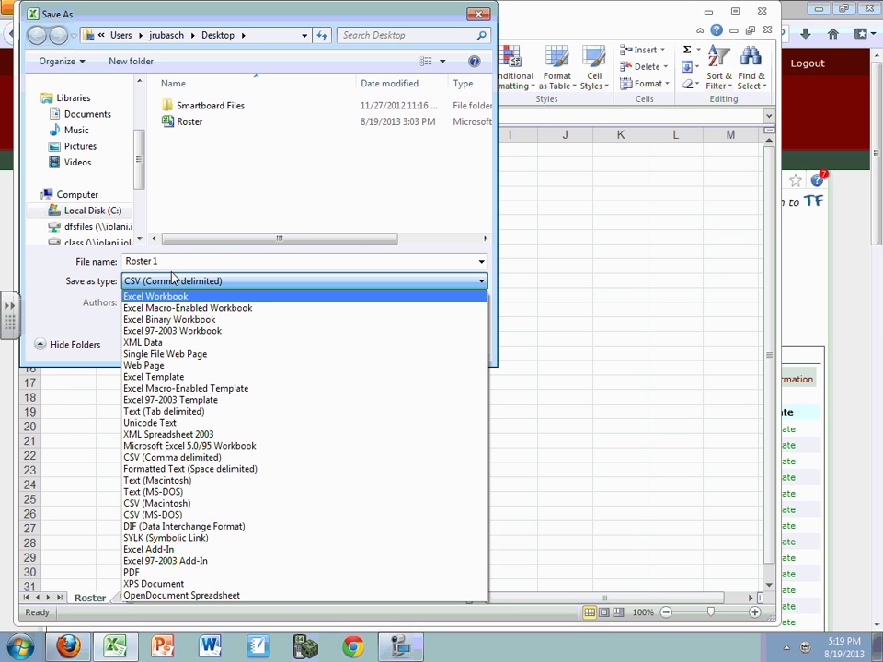
{"action": "left_click", "coordinate": [137, 144]}
{"action": "left_click_drag", "start_coordinate": [138, 157], "coordinate": [92, 134]}
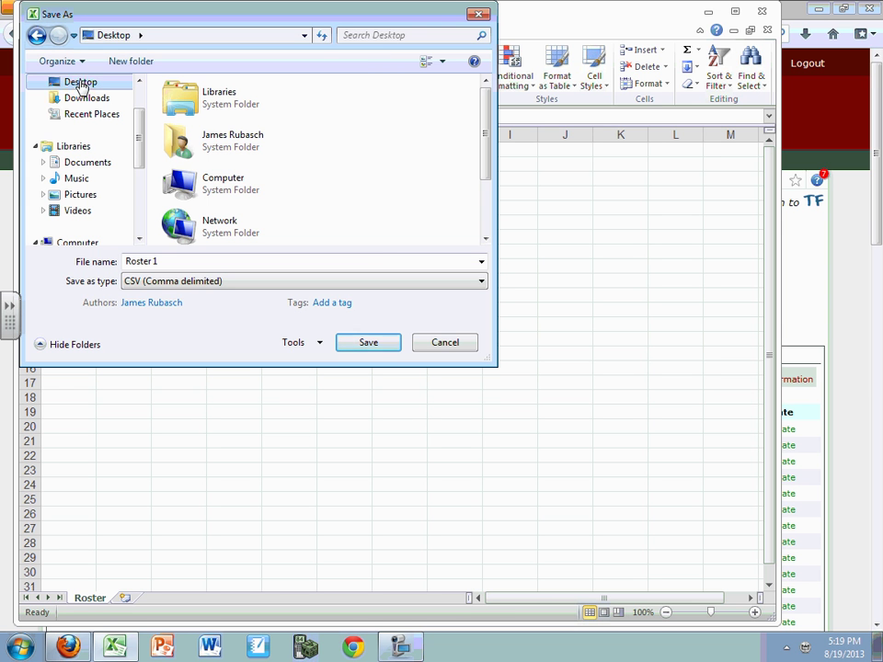
{"action": "left_click", "coordinate": [158, 284]}
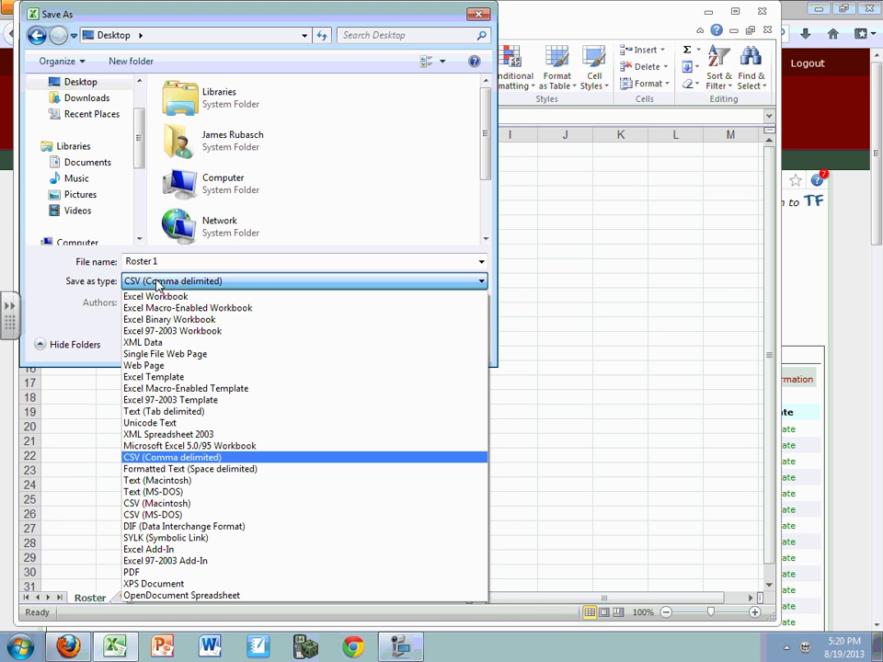
{"action": "left_click", "coordinate": [155, 515]}
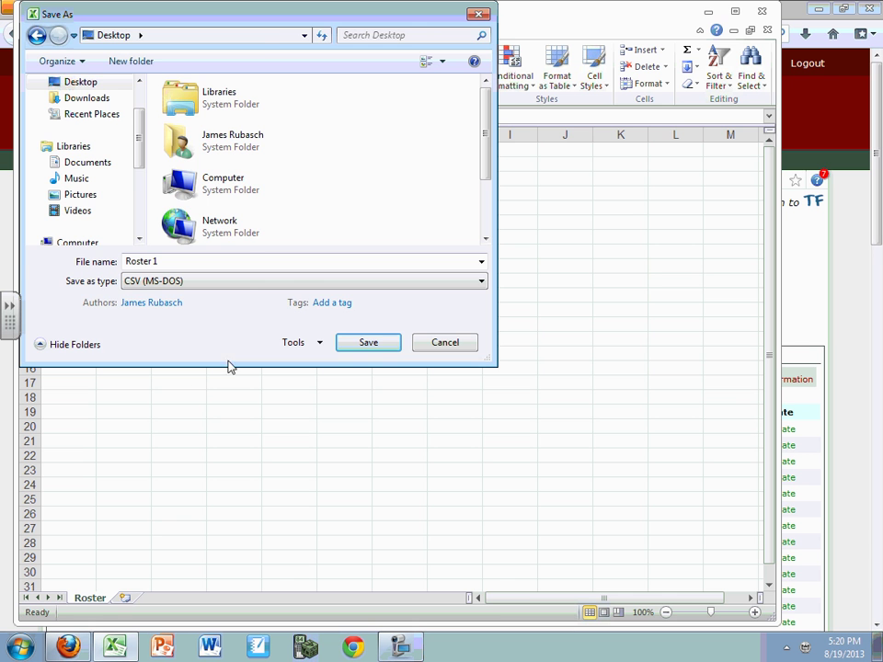
- Save Roster 1 in CSV format, keep that format, and minimize Excel back to Firefox
{"action": "left_click", "coordinate": [368, 342]}
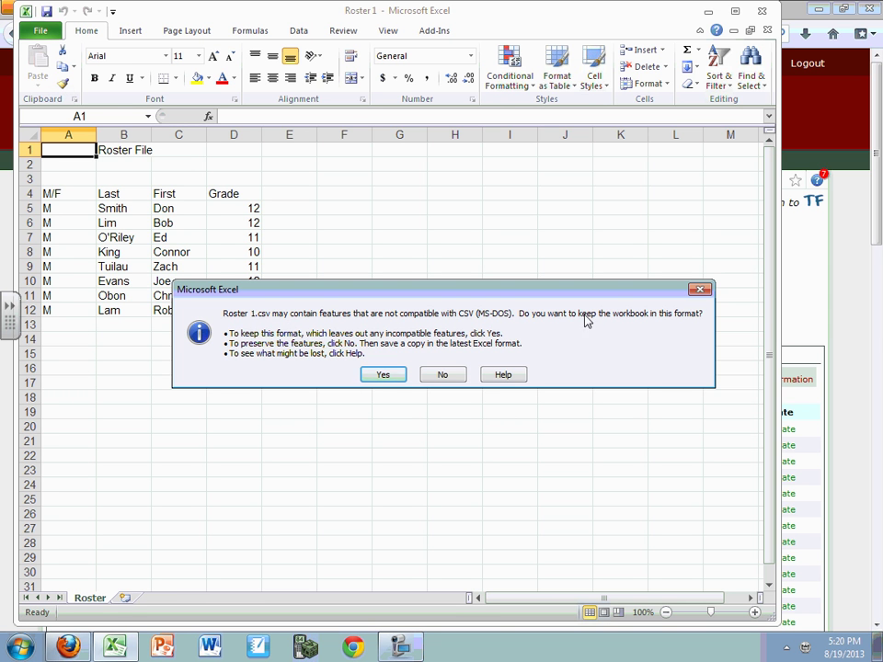
{"action": "left_click", "coordinate": [381, 375]}
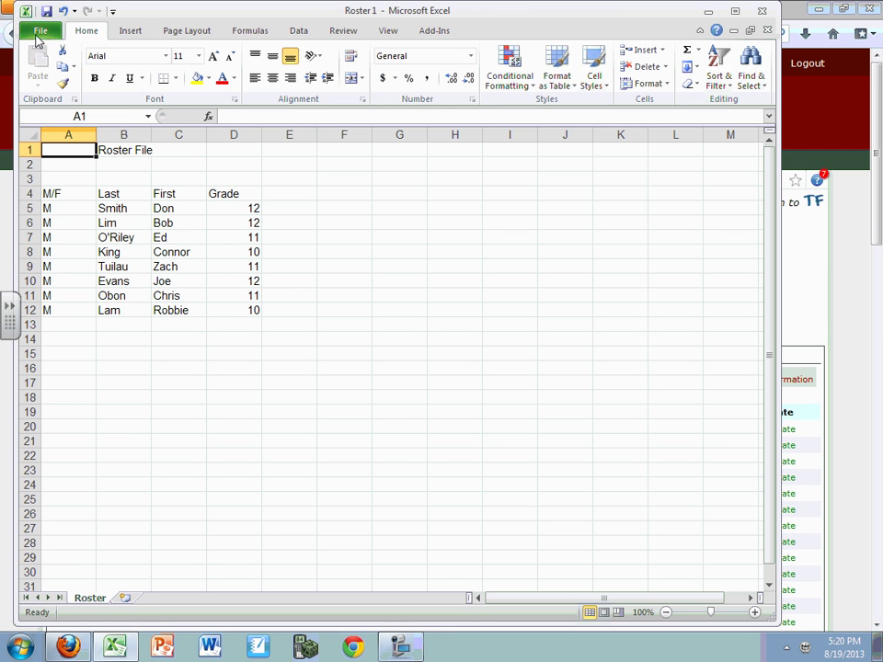
{"action": "left_click", "coordinate": [710, 12]}
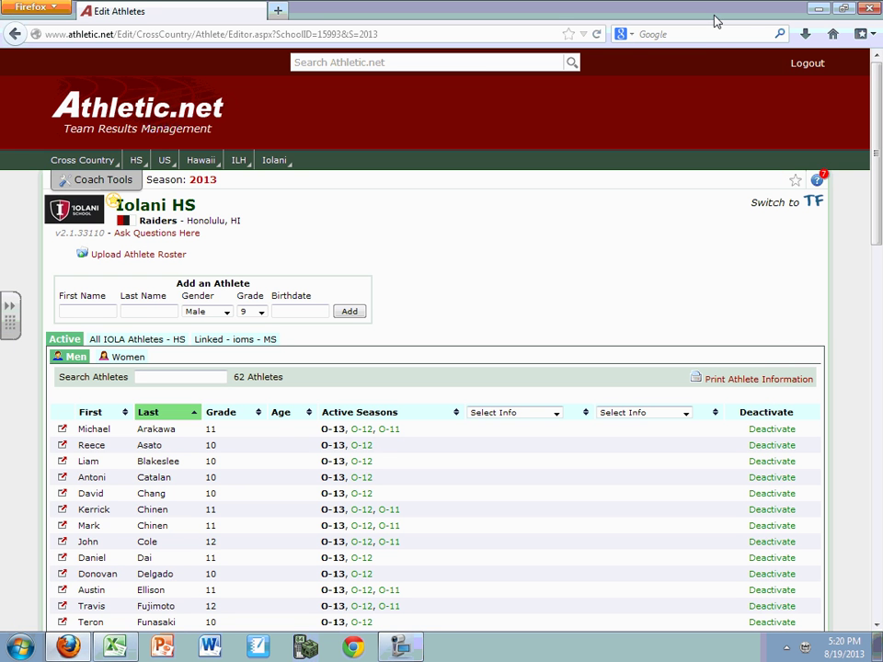
- Choose the Roster 1 CSV file on the team roster upload page and upload it
{"action": "left_click", "coordinate": [136, 262]}
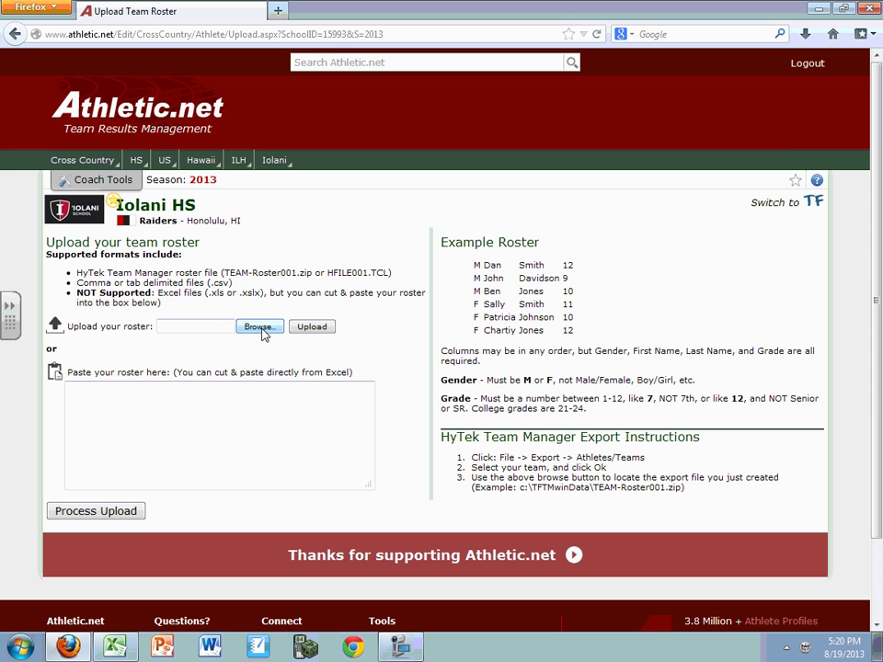
{"action": "left_click", "coordinate": [261, 327]}
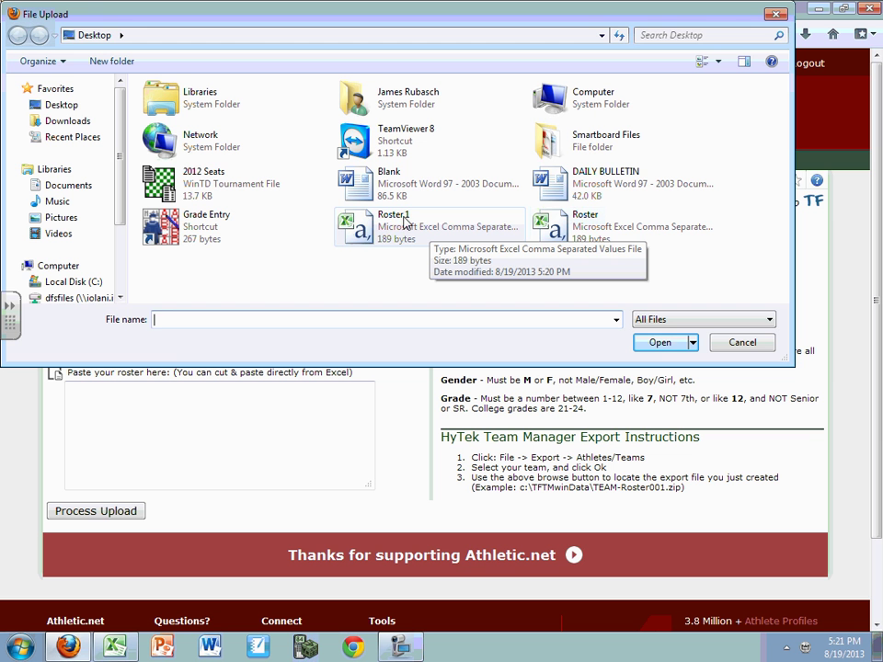
{"action": "left_click", "coordinate": [357, 238]}
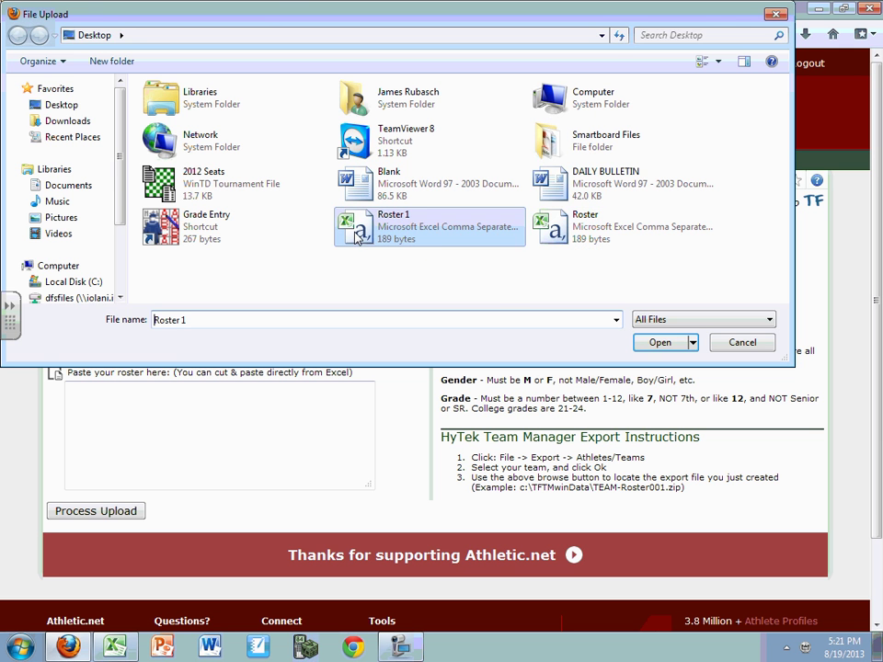
{"action": "left_click", "coordinate": [677, 346]}
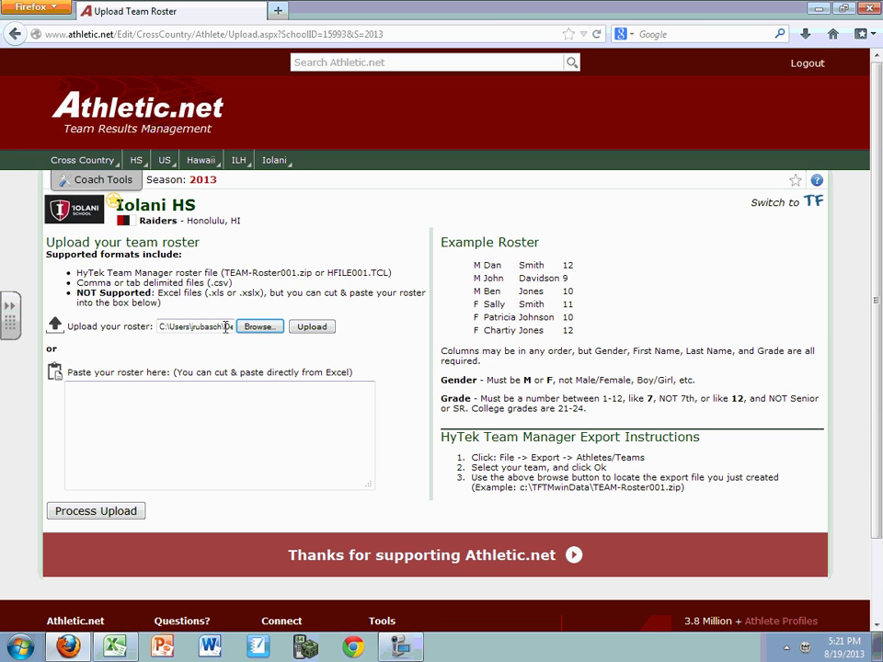
{"action": "left_click", "coordinate": [311, 327]}
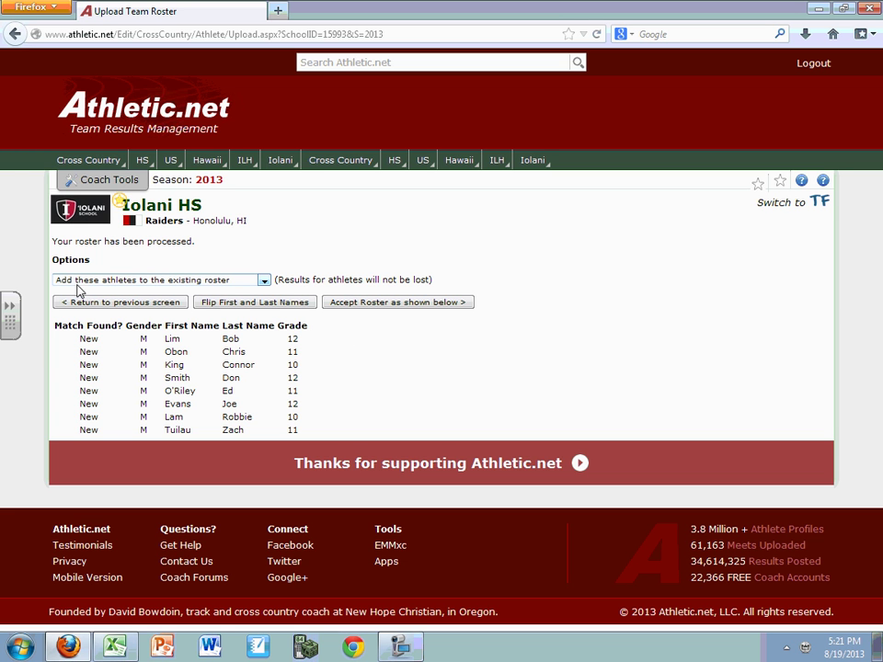
- Keep 'Add these athletes to the existing roster' selected and flip first and last names
{"action": "left_click", "coordinate": [264, 281]}
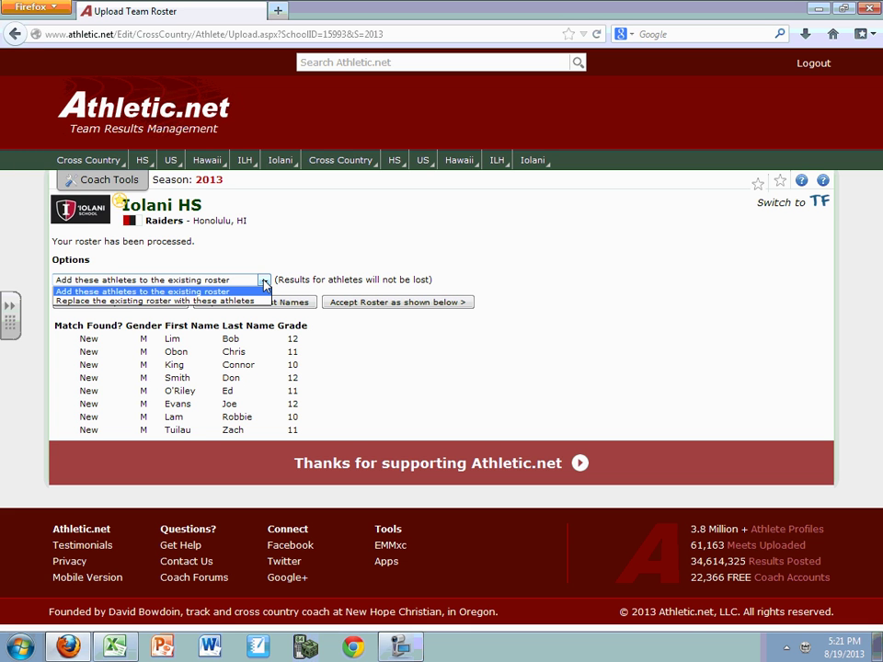
{"action": "left_click", "coordinate": [204, 282]}
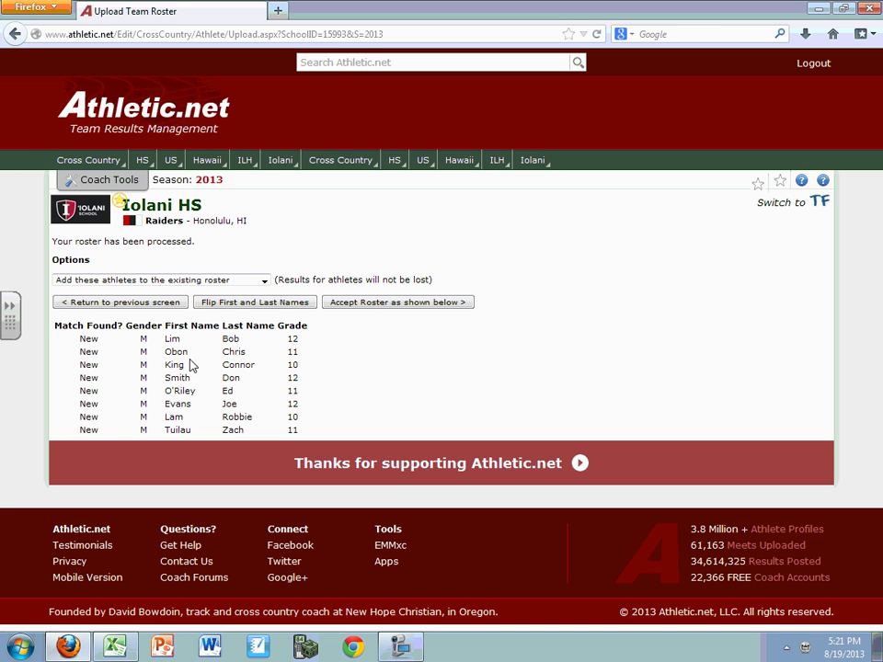
{"action": "left_click", "coordinate": [276, 308]}
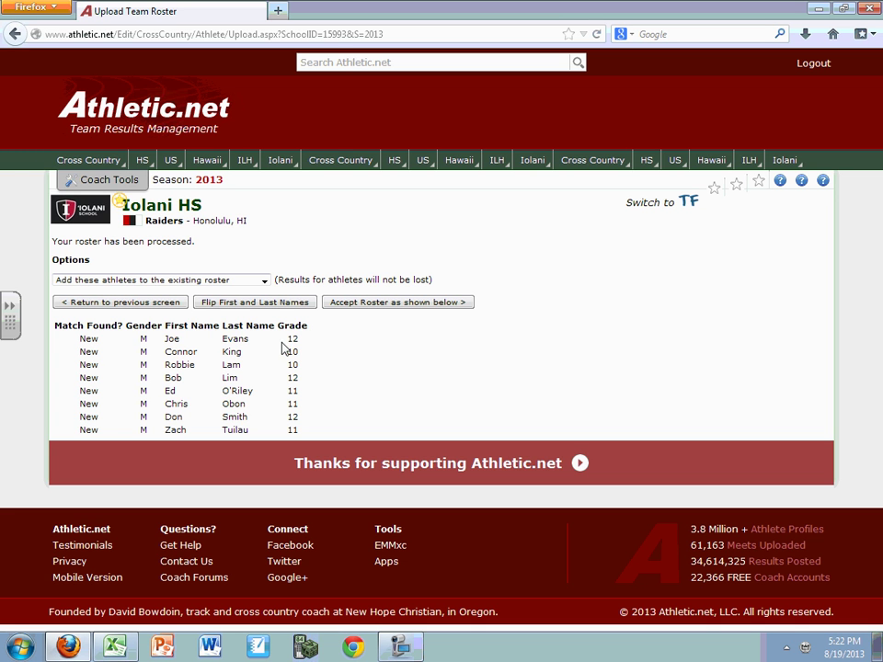
- Accept the roster as shown, bringing it to 70 athletes, then return to Iolani HS Team Home
{"action": "left_click", "coordinate": [357, 303]}
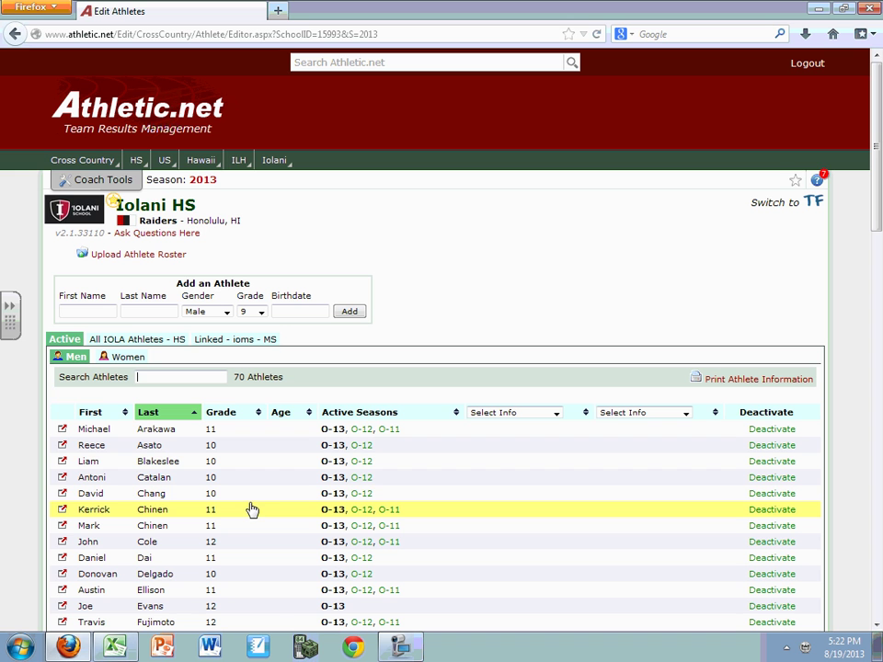
{"action": "left_click", "coordinate": [85, 184]}
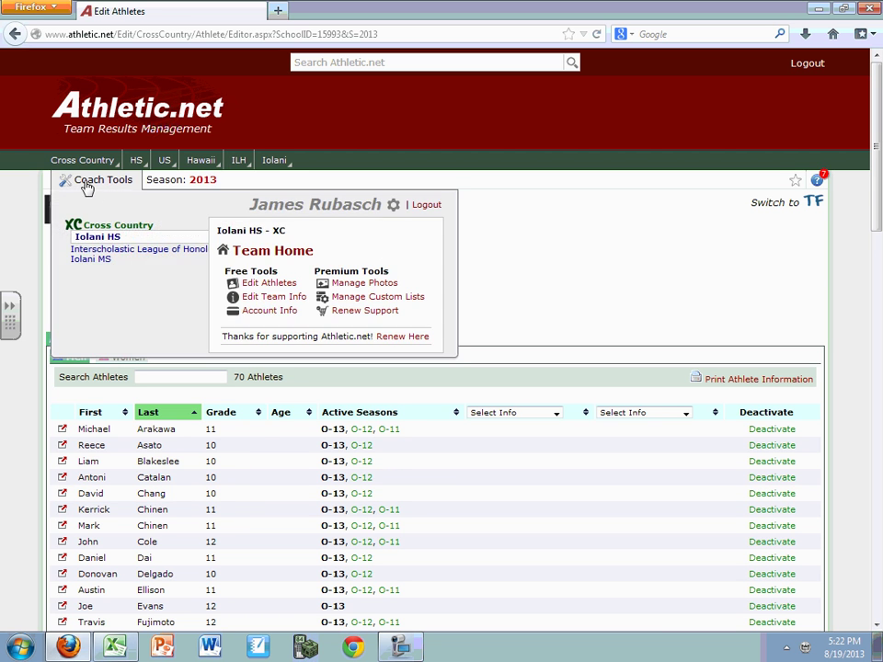
{"action": "left_click", "coordinate": [252, 254]}
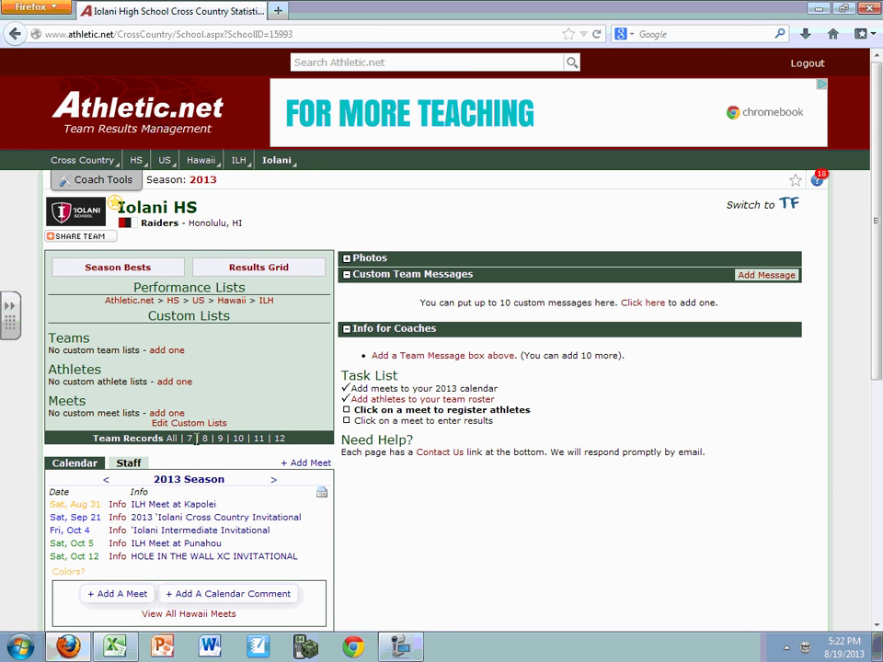
- Open Register Athletes for the ILH Meet at Kapolei calendar entry
{"action": "triple_click", "coordinate": [175, 505]}
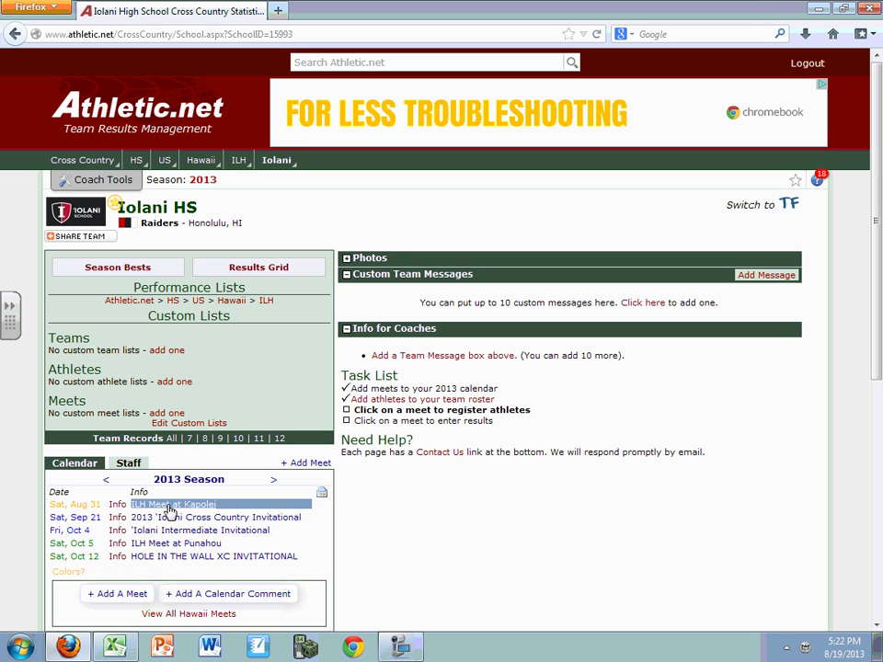
{"action": "left_click", "coordinate": [169, 512]}
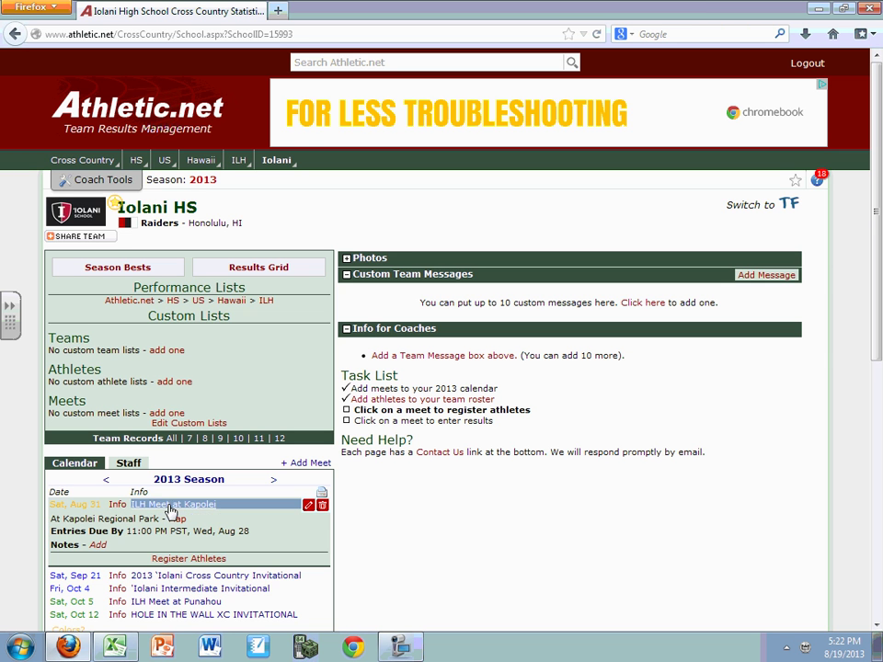
{"action": "left_click", "coordinate": [187, 560]}
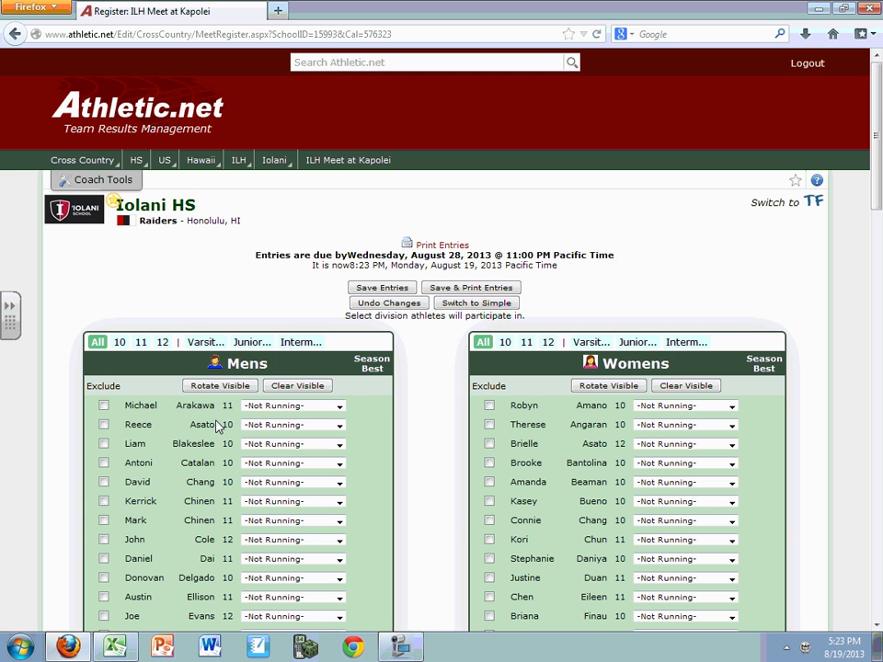
- Set the first and second men's athletes to the 3 Mile Junior Varsity race
{"action": "left_click", "coordinate": [291, 406]}
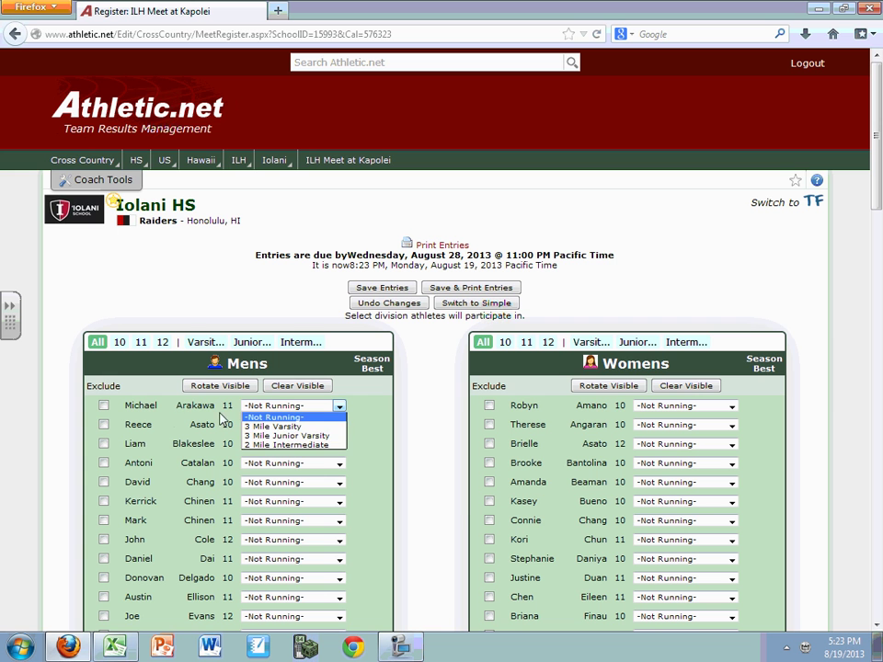
{"action": "key", "text": "Down"}
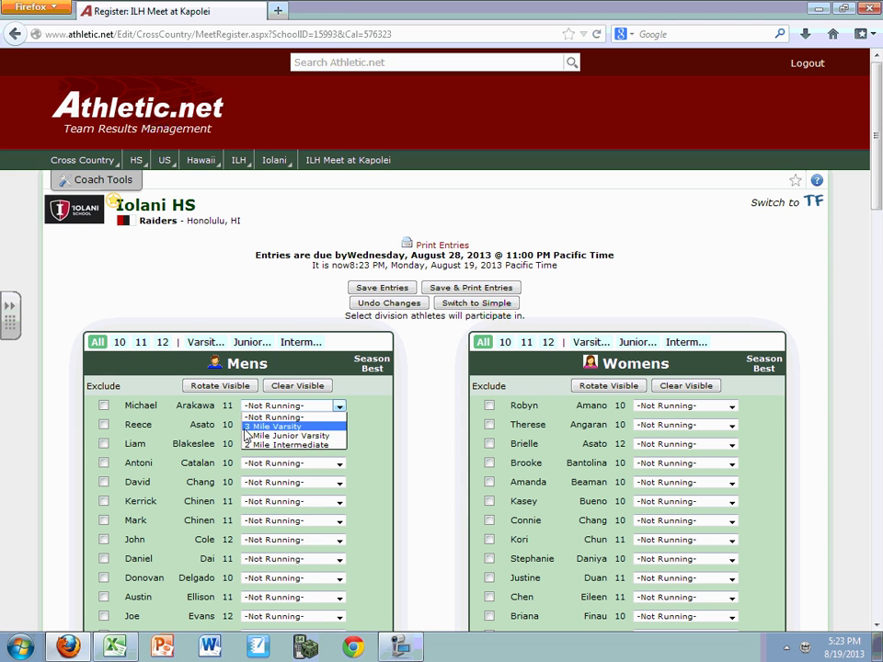
{"action": "key", "text": "Down"}
{"action": "key", "text": "Down"}
{"action": "key", "text": "Up"}
{"action": "key", "text": "Up"}
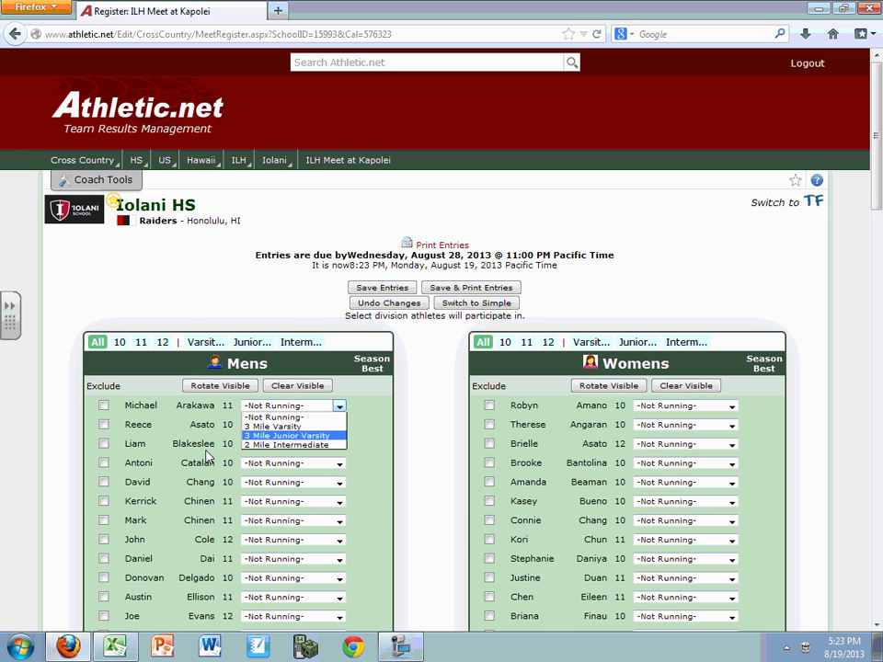
{"action": "left_click", "coordinate": [372, 520]}
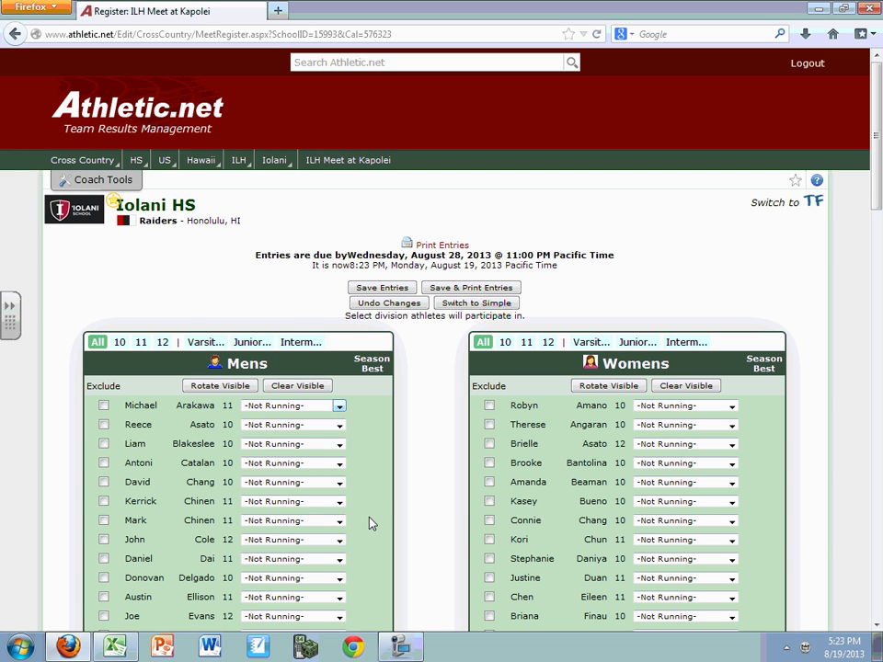
{"action": "left_click", "coordinate": [339, 407]}
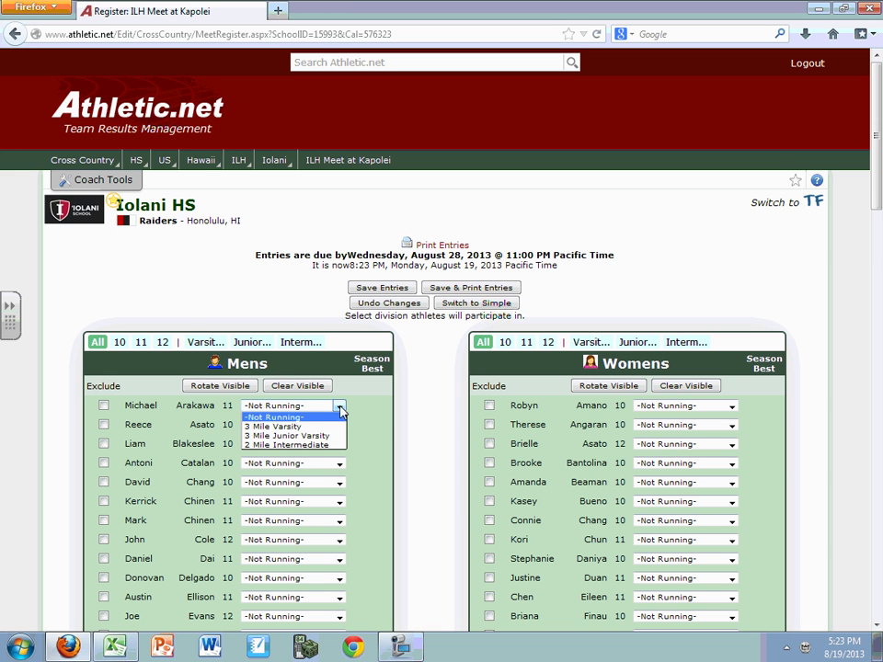
{"action": "left_click", "coordinate": [271, 434]}
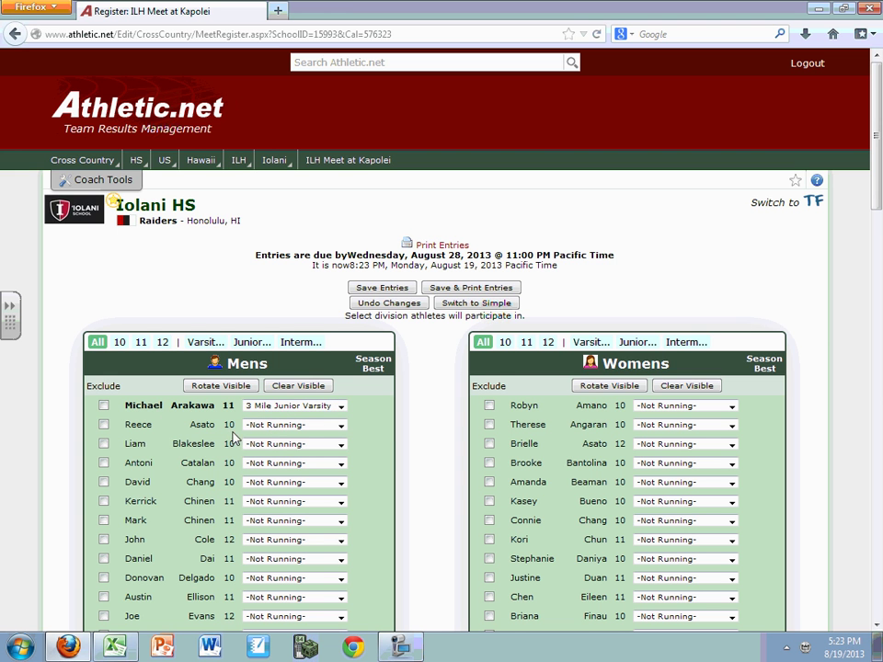
{"action": "left_click", "coordinate": [300, 427]}
{"action": "left_click", "coordinate": [293, 457]}
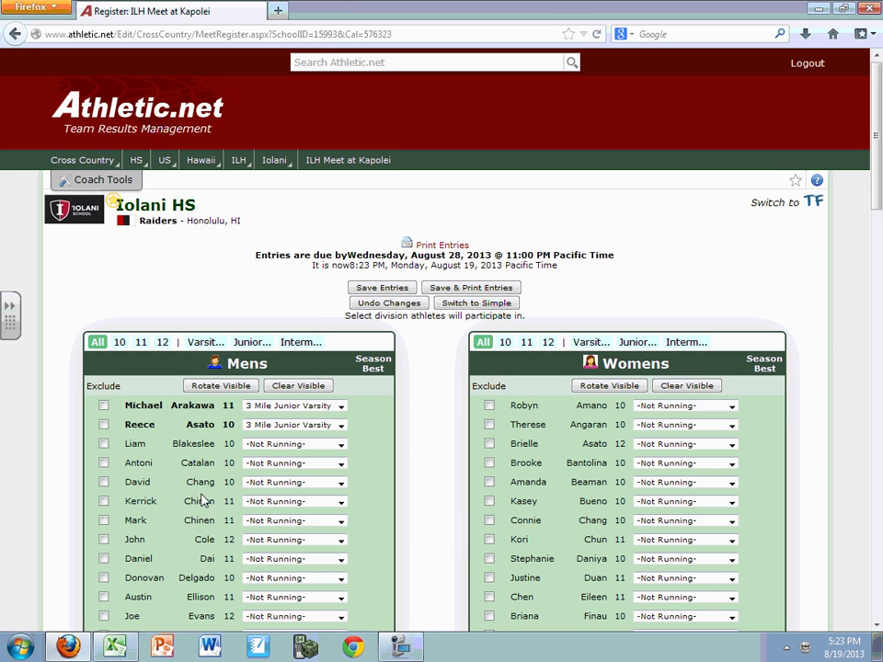
- Save the ILH Meet at Kapolei entries and acknowledge the submission confirmation
{"action": "left_click", "coordinate": [373, 289]}
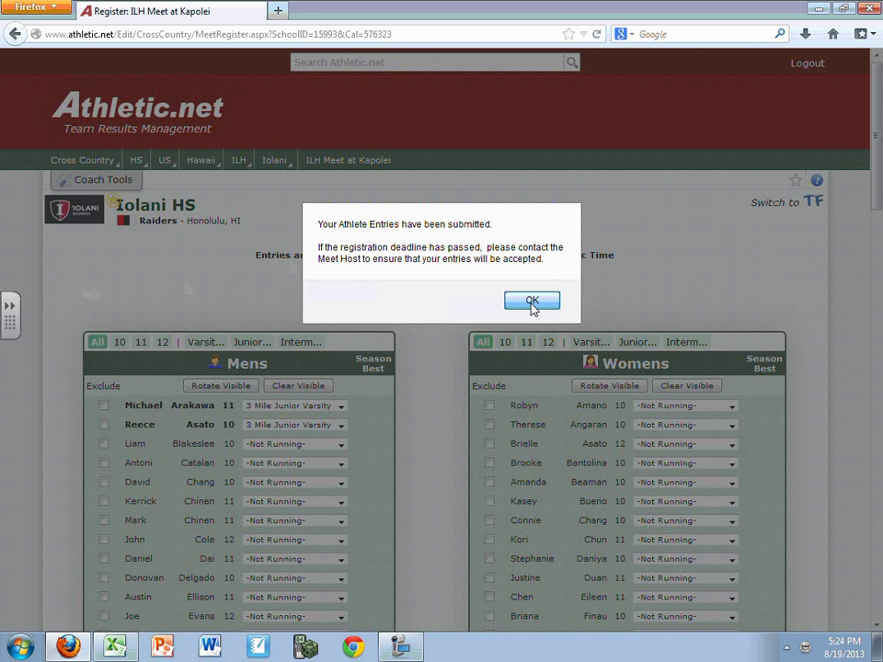
{"action": "left_click", "coordinate": [532, 306]}
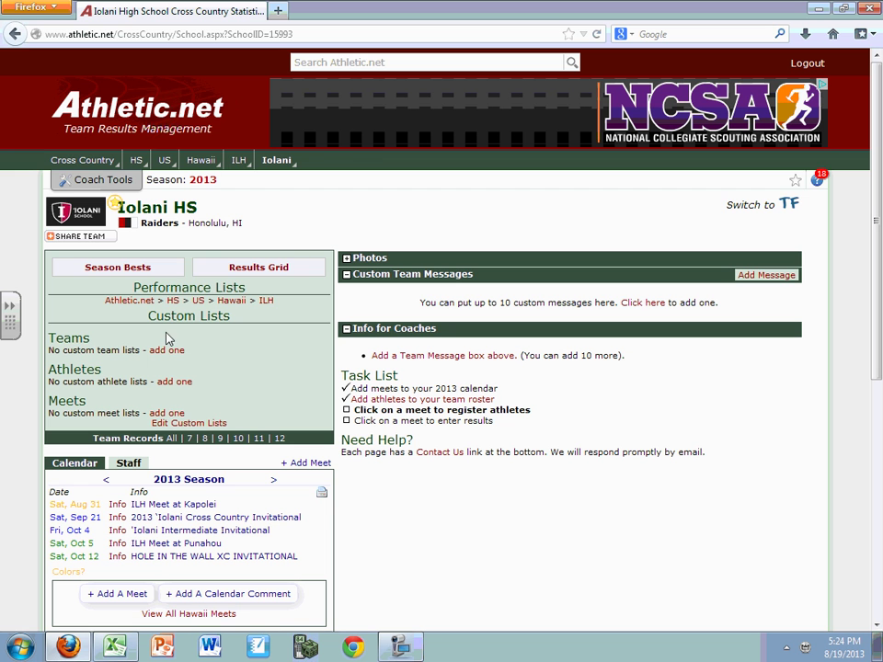